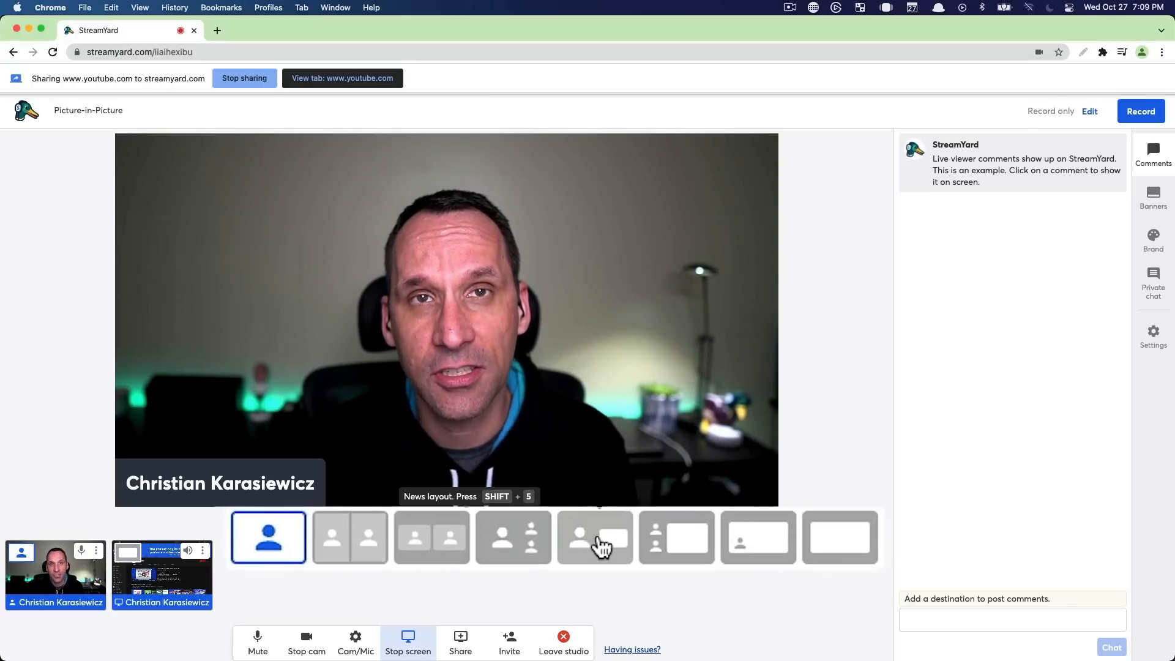
Step: Switch the stage through the News layout to picture-in-picture, YouTube page full with camera inset
click(601, 548)
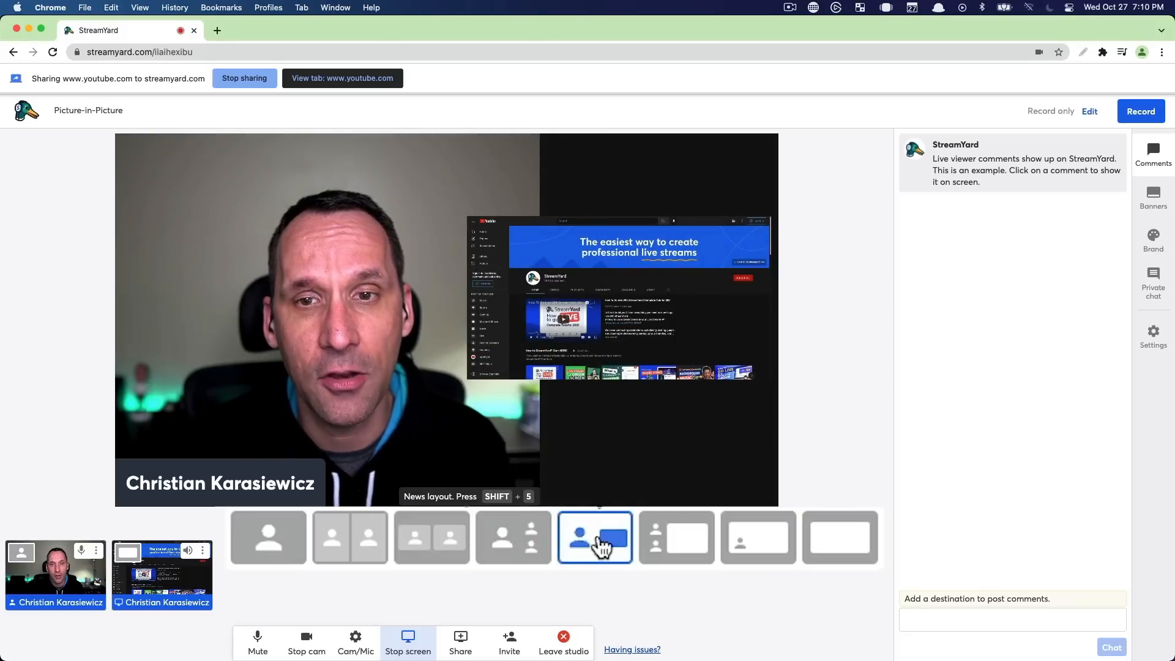
click(678, 549)
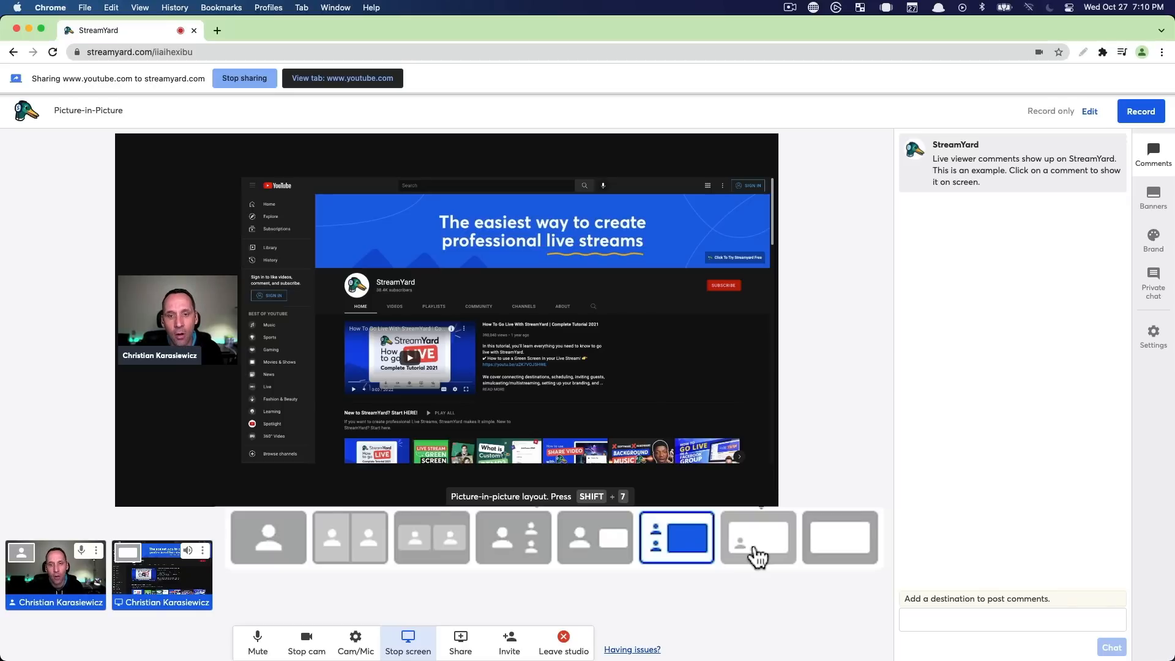
Step: Apply the seventh layout: shared screen full stage, presenter camera in the bottom-left corner
click(760, 554)
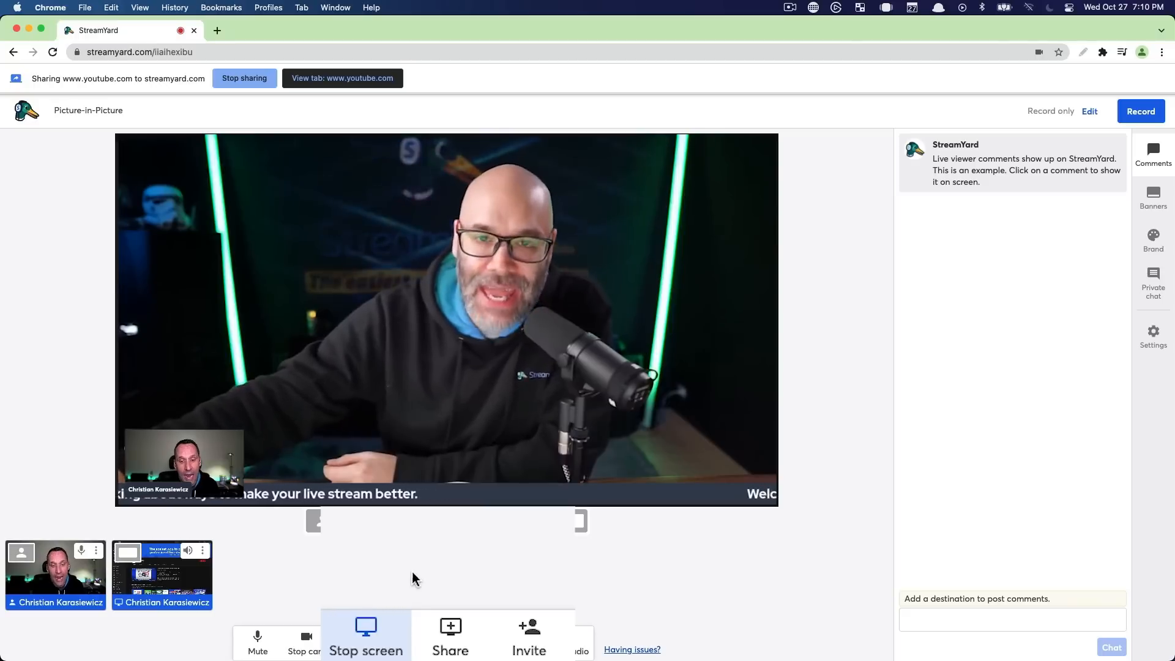
Step: Bring up the Share menu offering Video file and Stop screen over the stage
click(460, 646)
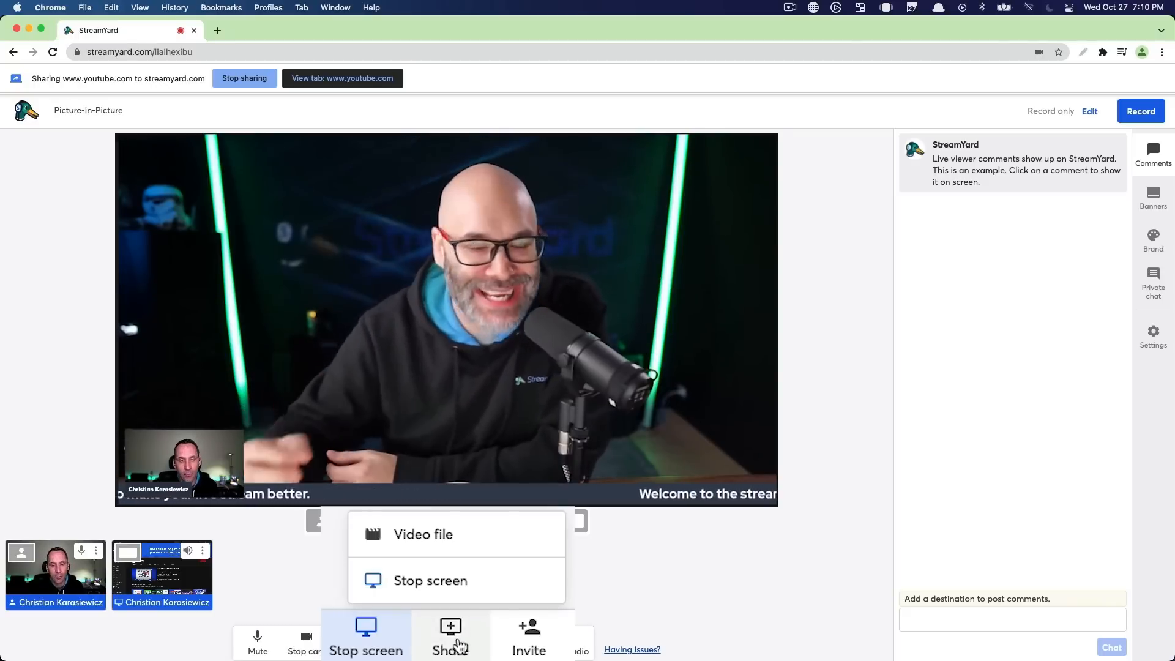